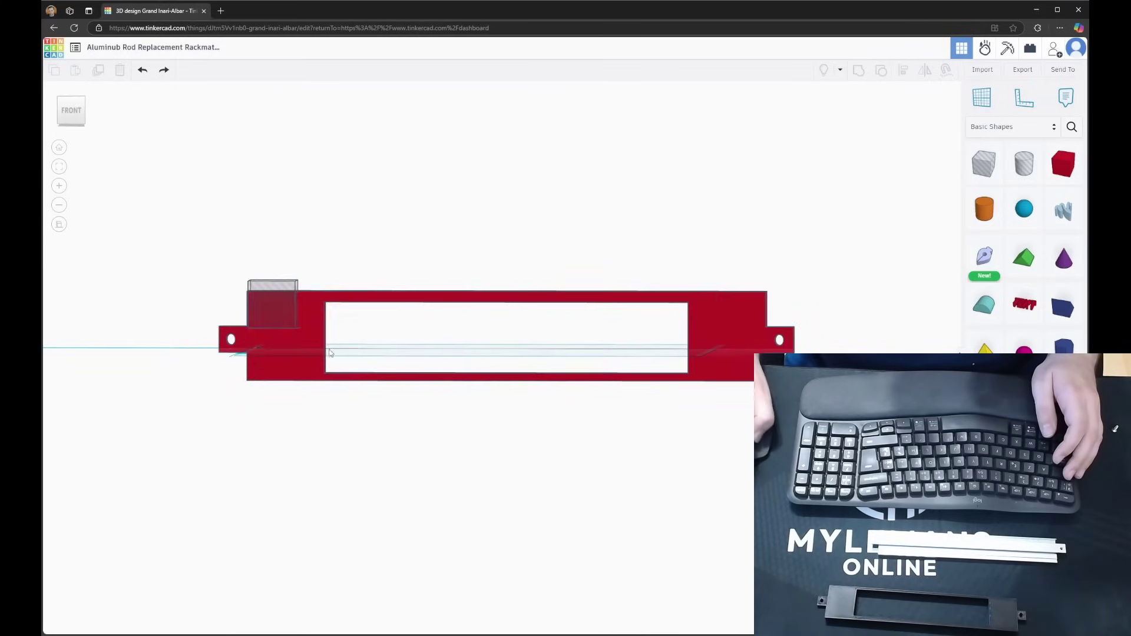
Step: Widen the hole box to 236.48 and shift it sideways over the red panel's top edge
drag(303, 332, 801, 333)
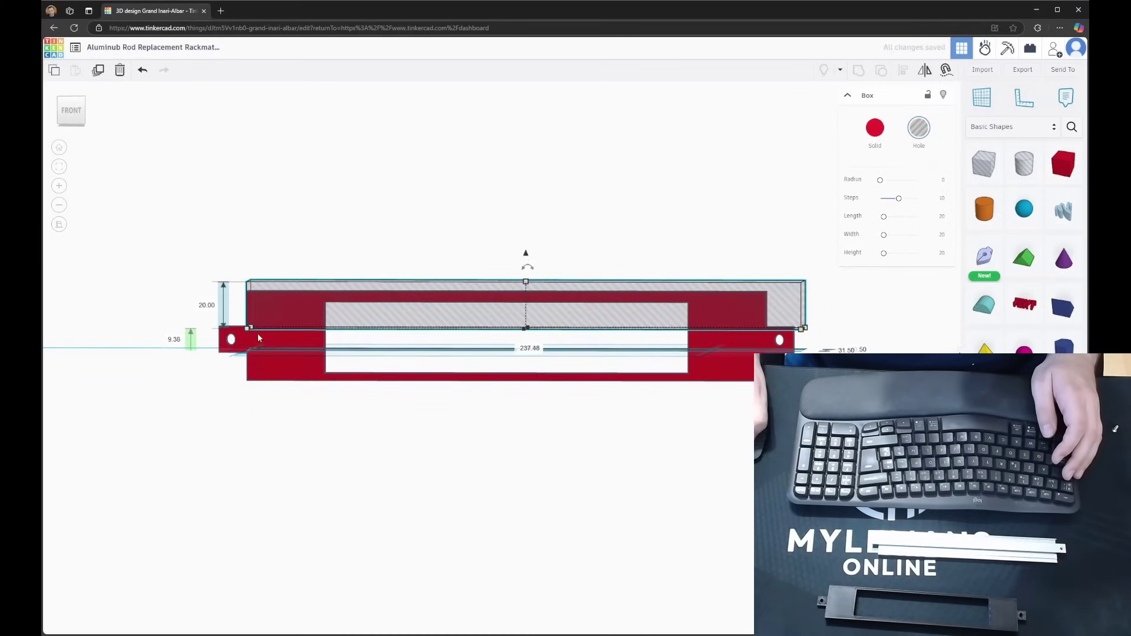
right_drag(215, 409, 469, 351)
key(Left)
key(Left)
key(Left)
key(Left)
key(Left)
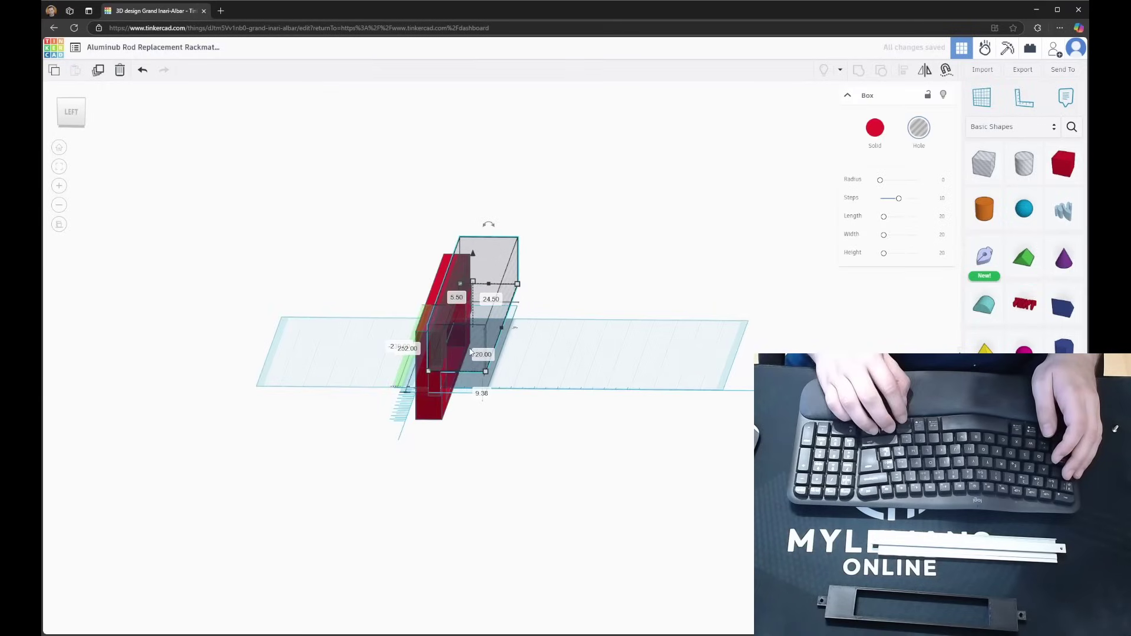
click(482, 416)
right_drag(469, 485, 483, 465)
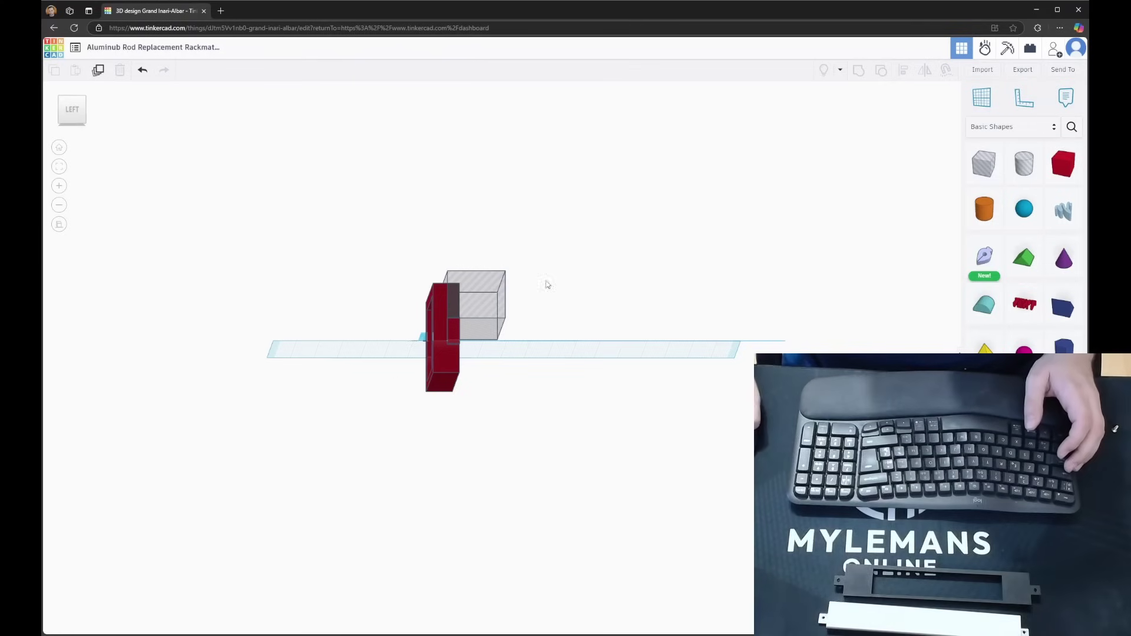
Step: Group the frame and hole to cut the rod hole out of the red frame
right_drag(548, 284, 469, 452)
key(ctrl+a)
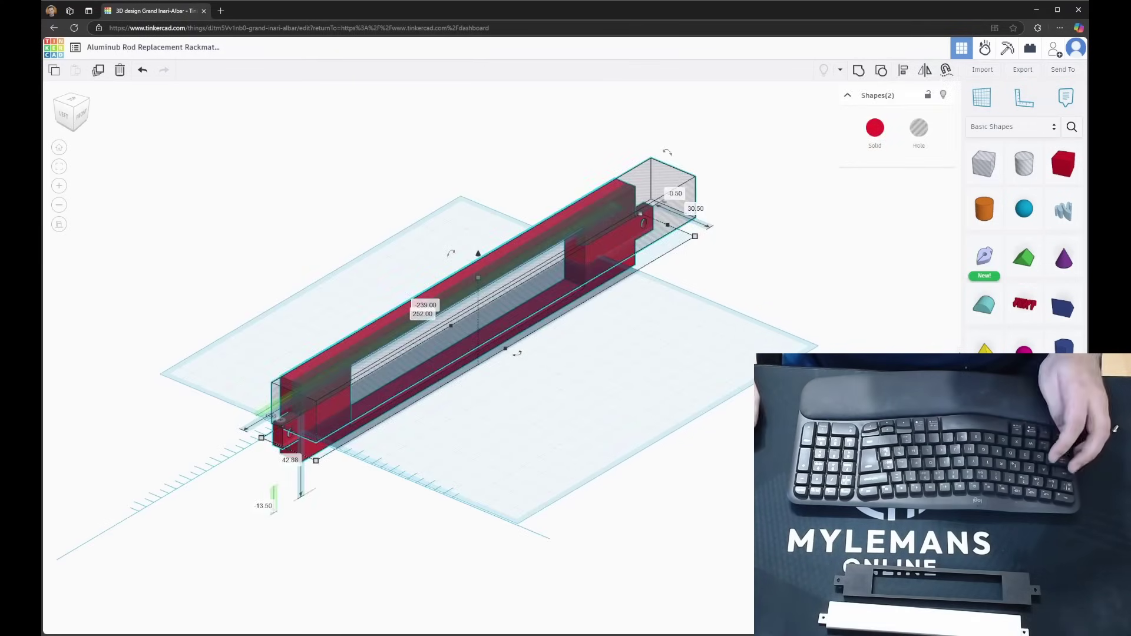
click(860, 73)
click(798, 309)
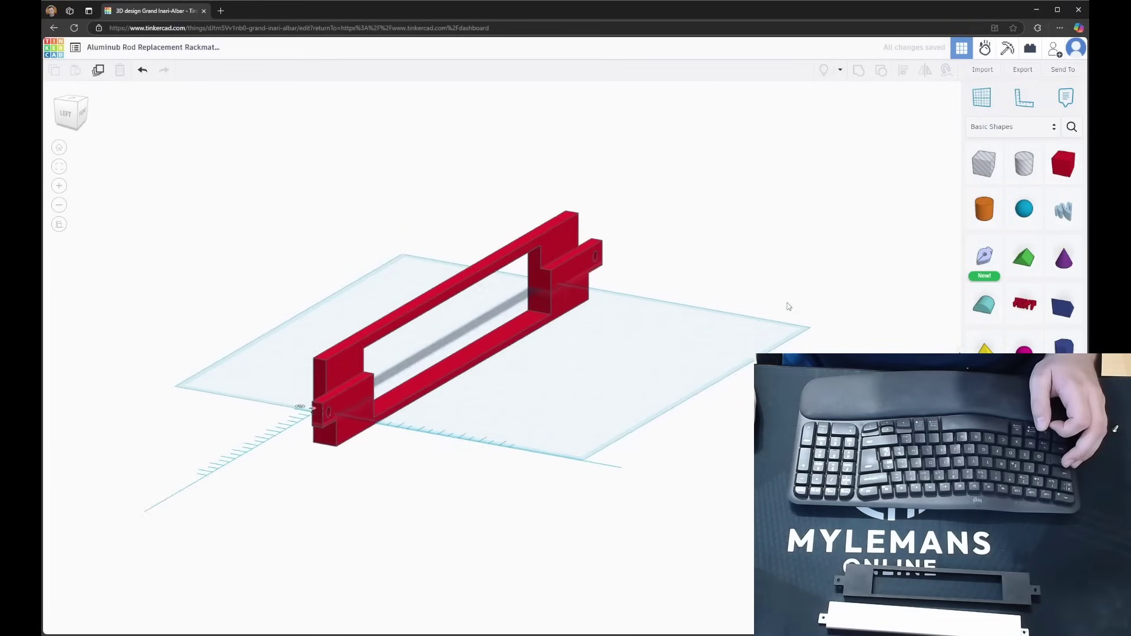
Step: Raise the red frame to 2.00 elevation and rotate it 90° to lie flat
click(306, 423)
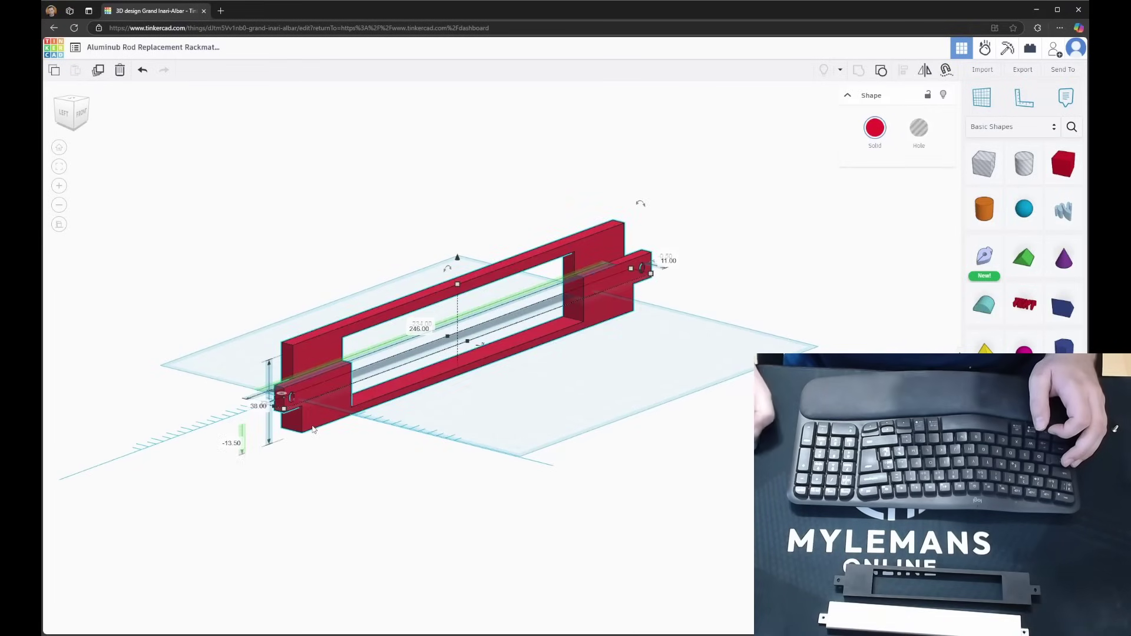
drag(459, 259, 450, 228)
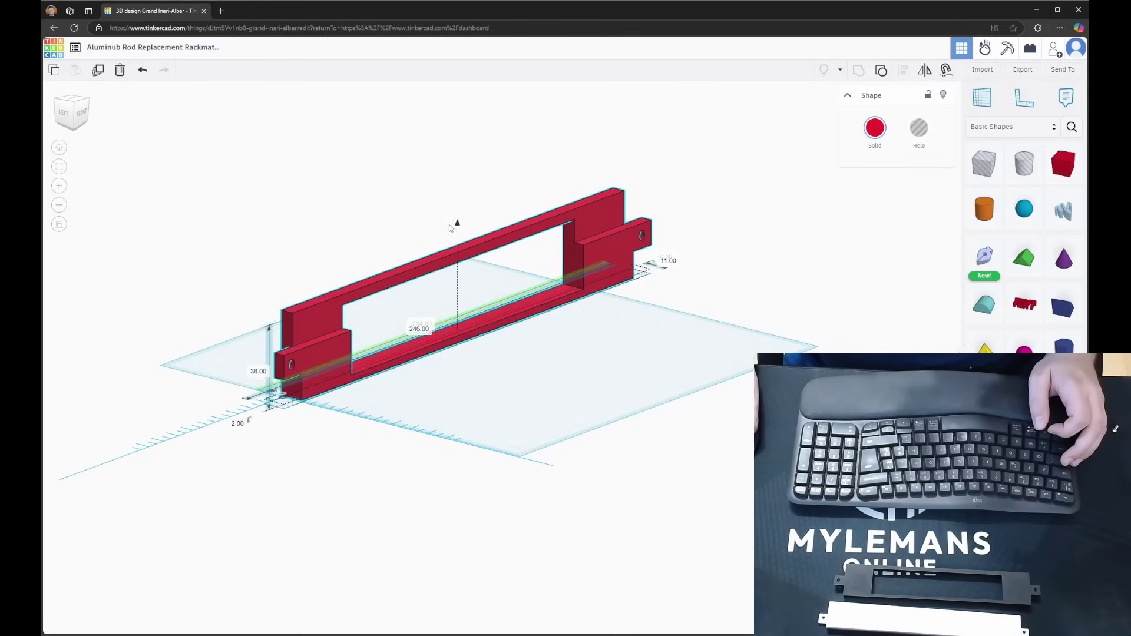
right_drag(421, 457, 423, 205)
drag(412, 202, 347, 259)
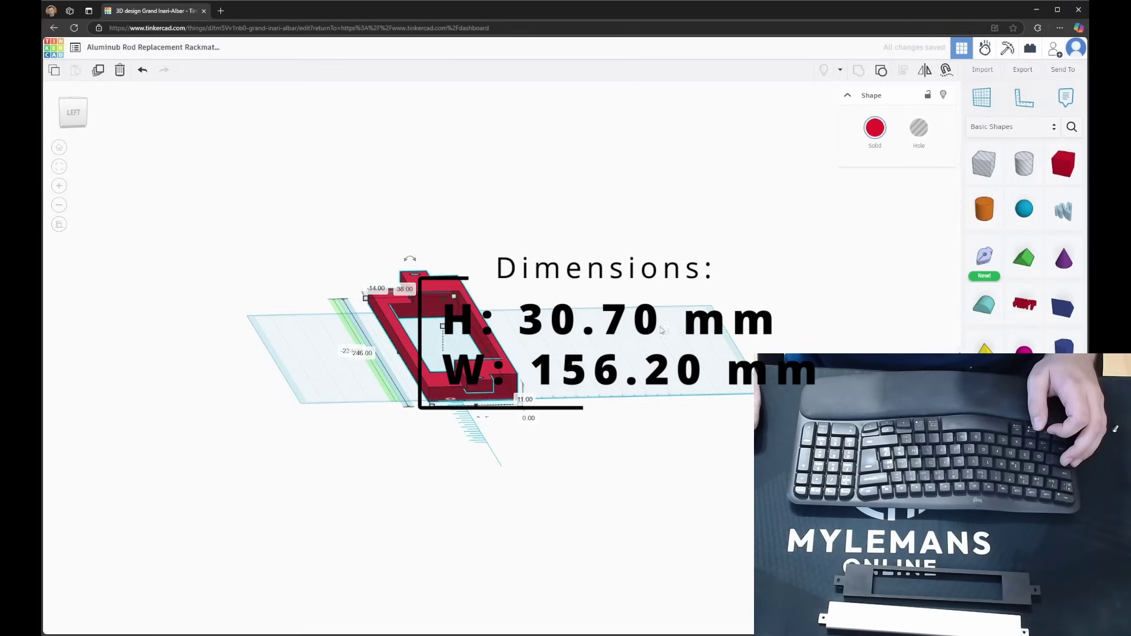
right_drag(662, 331, 855, 297)
Step: Export the design as an STL file
click(1024, 70)
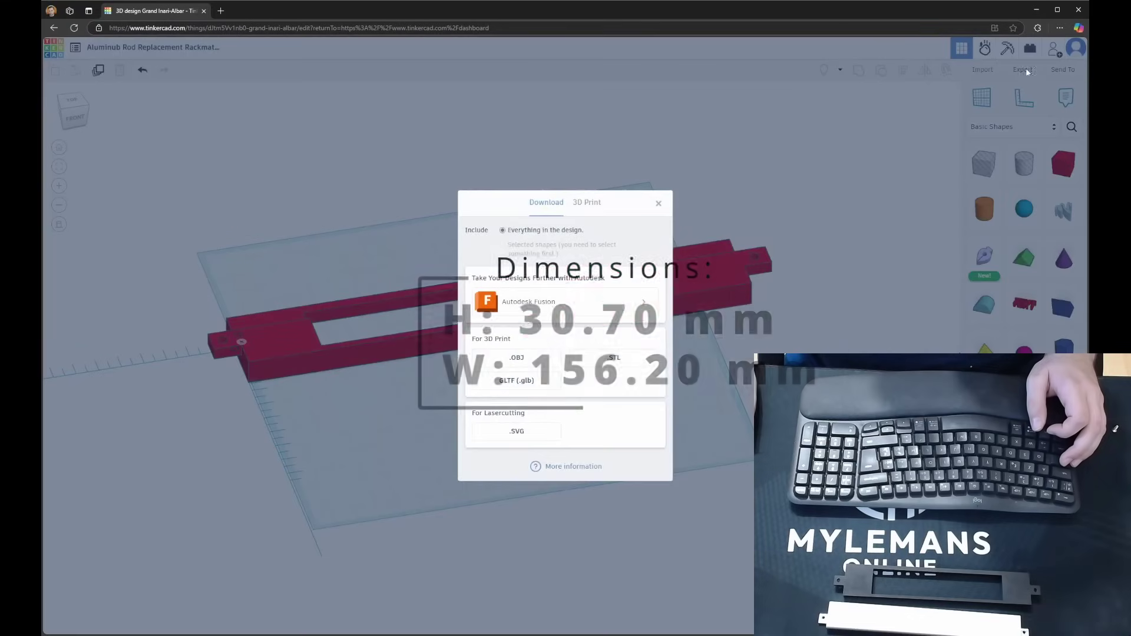
click(609, 359)
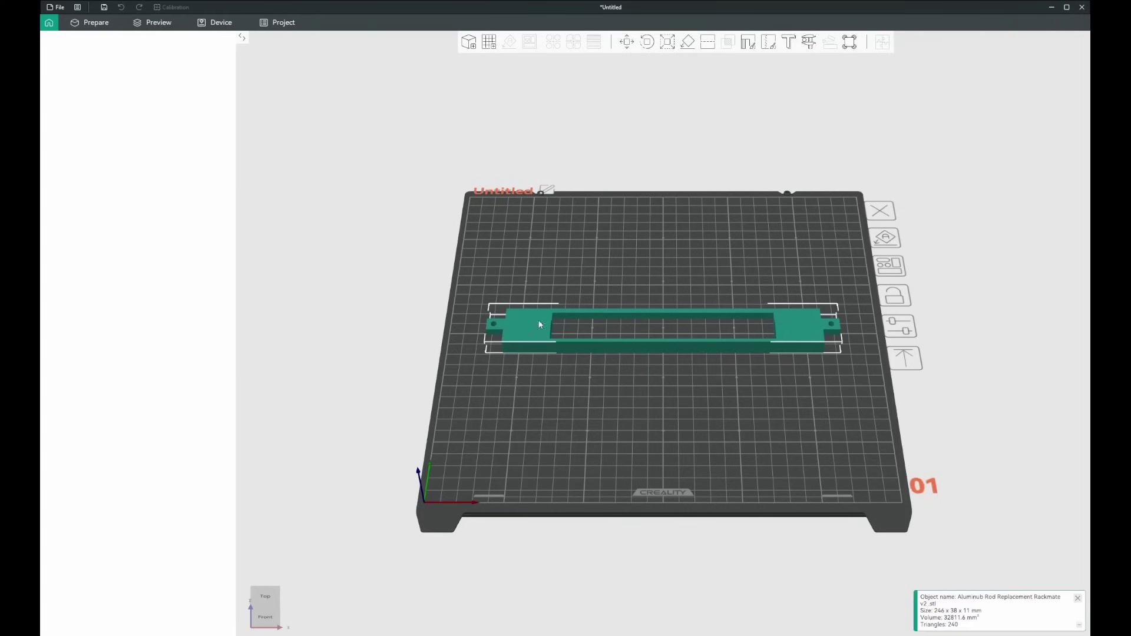
drag(652, 370, 764, 225)
Step: Try rotating the bracket 180° about X, then undo the flip
click(649, 45)
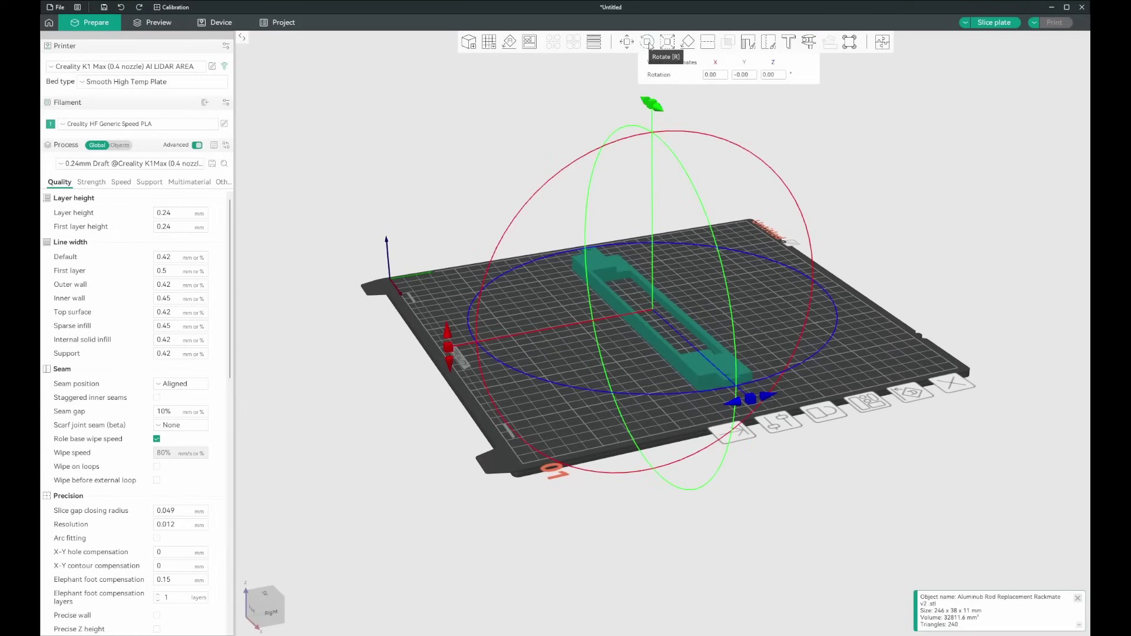
click(720, 77)
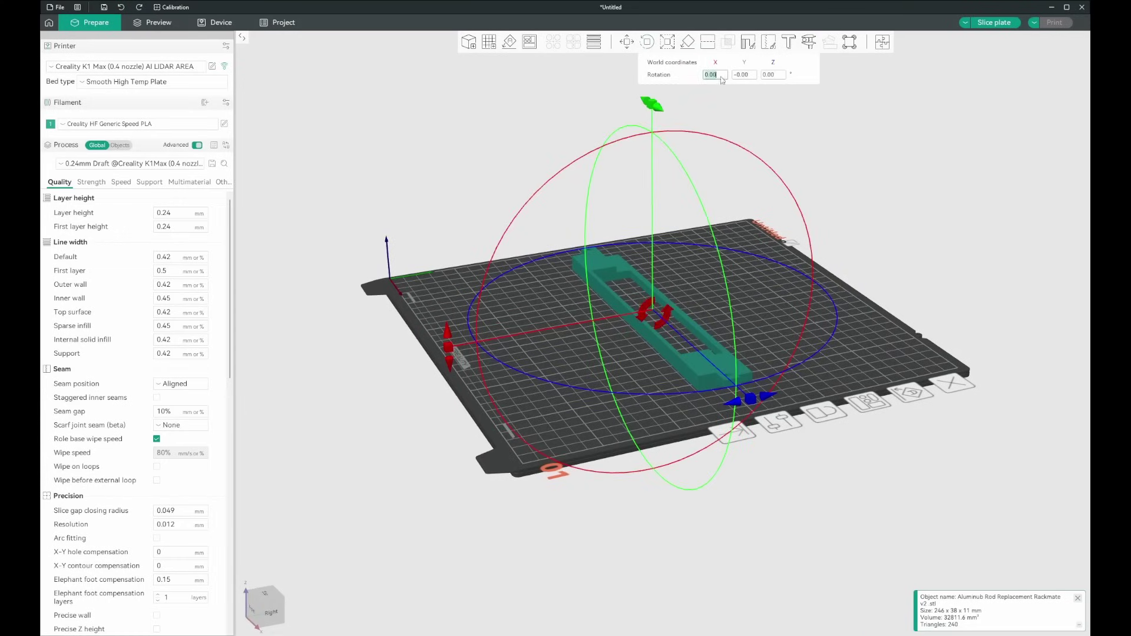
text(180)
key(Return)
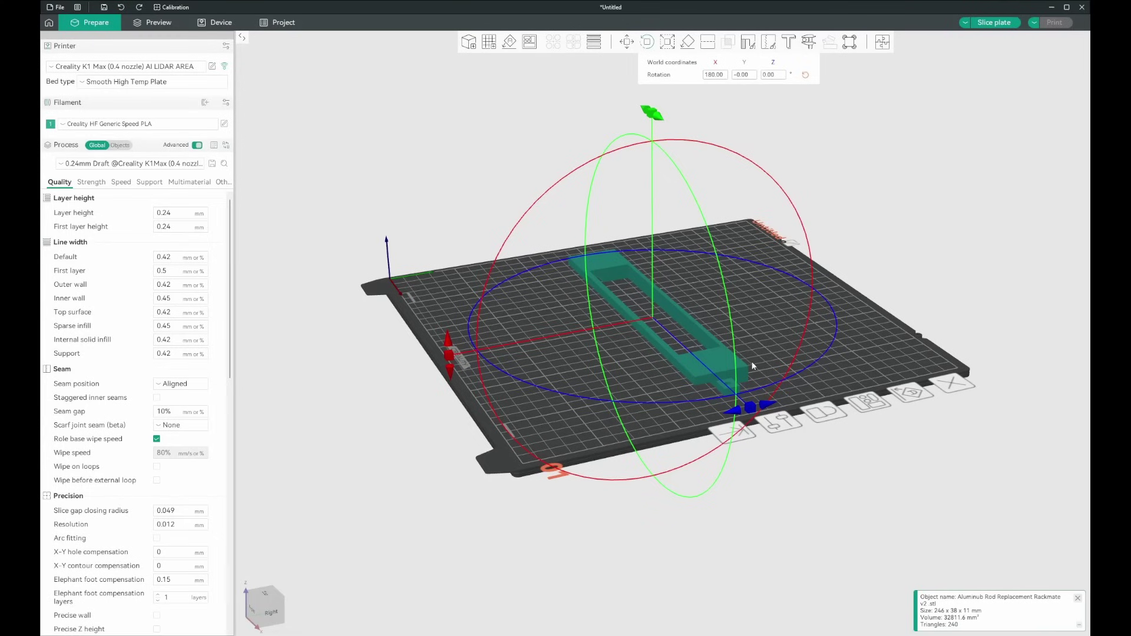
key(Return)
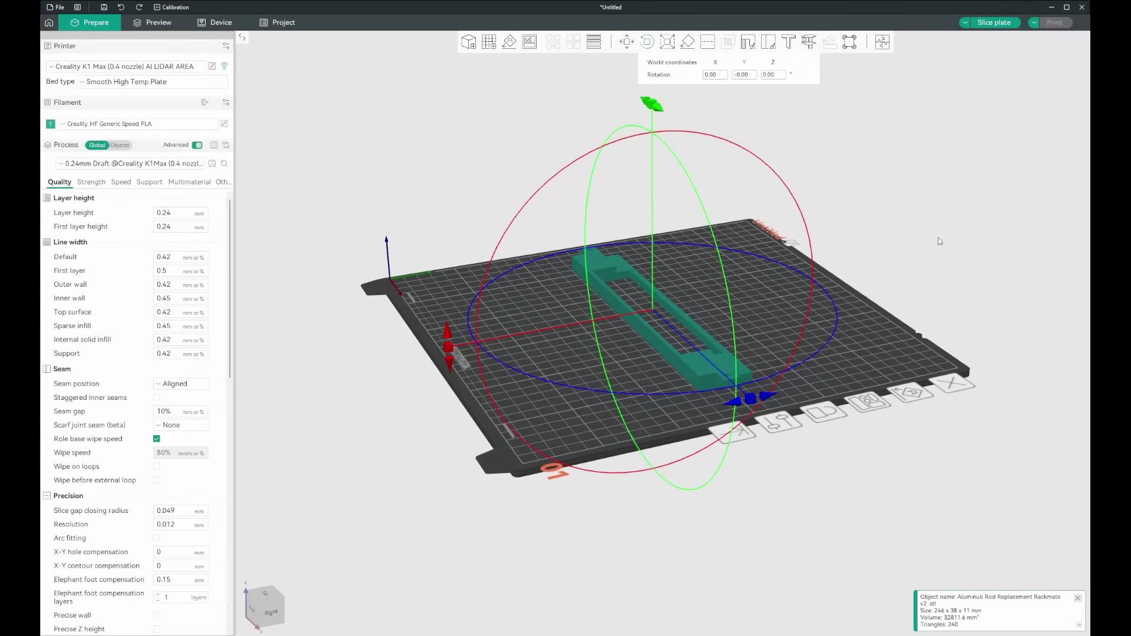
Step: Enable supports, set brim to No-brim, and slice the plate for a 27m20s print
click(145, 184)
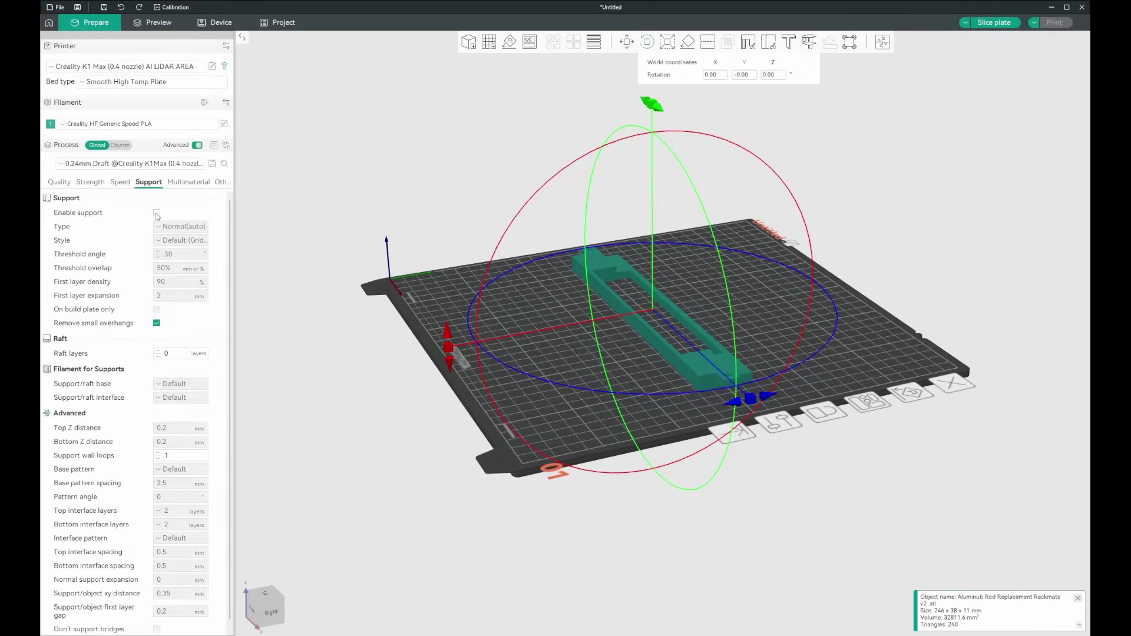
click(157, 214)
scroll(201, 527, down, 1)
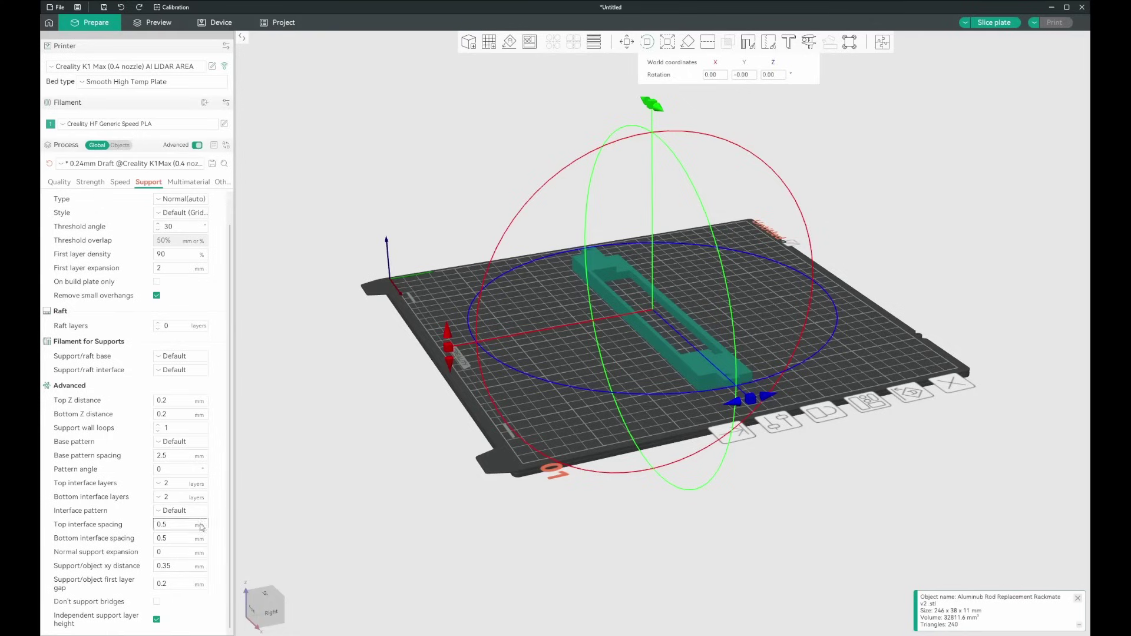
click(221, 182)
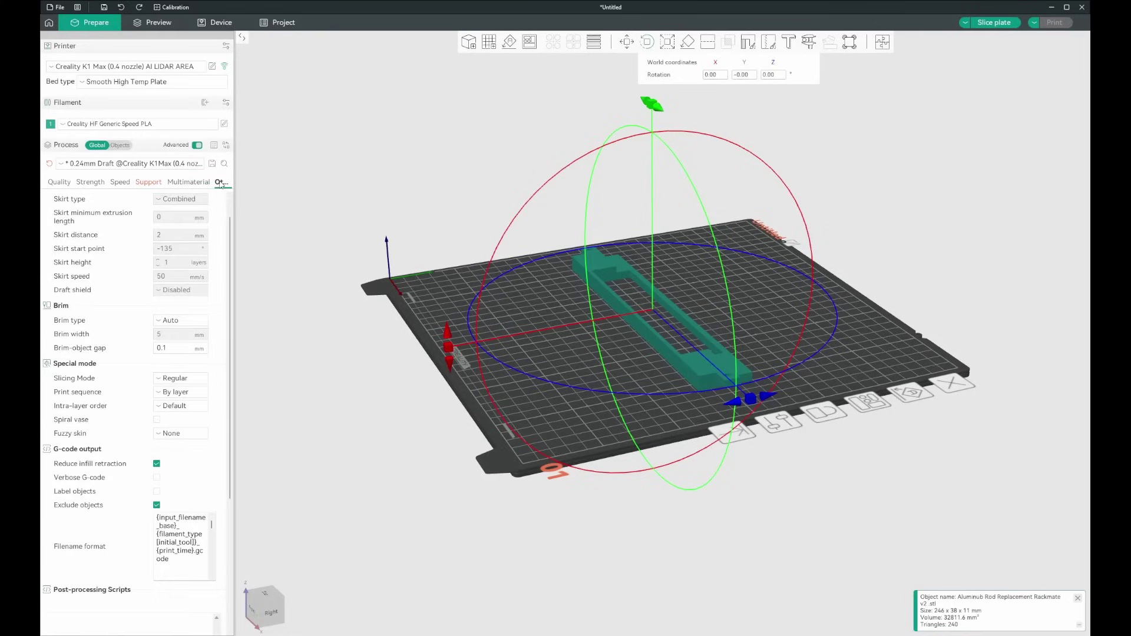
scroll(194, 259, up, 1)
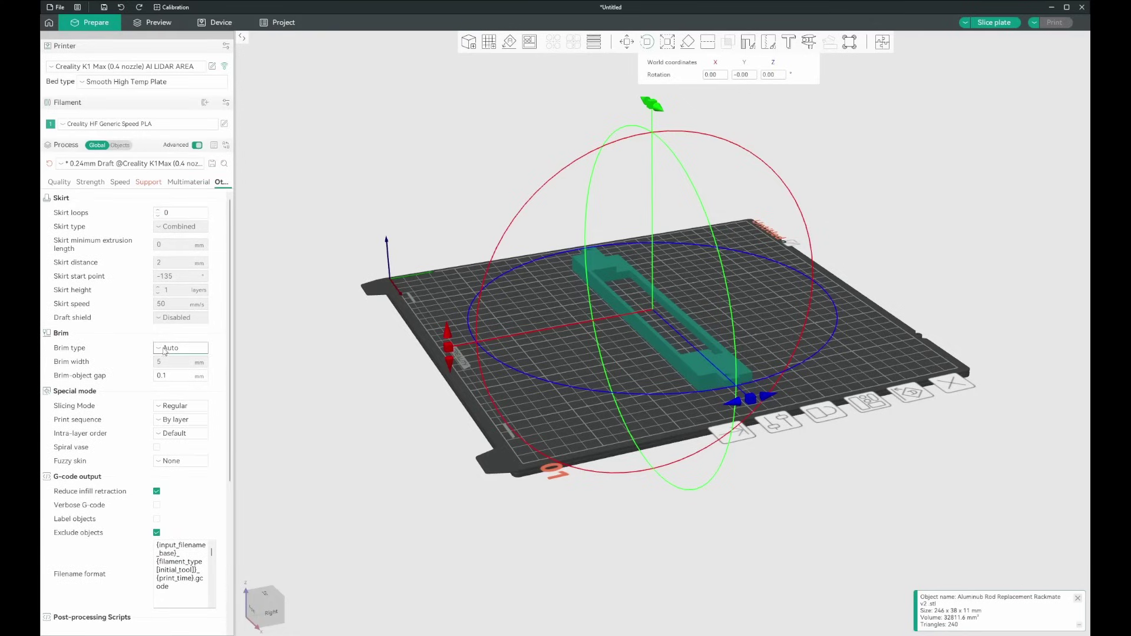
click(991, 23)
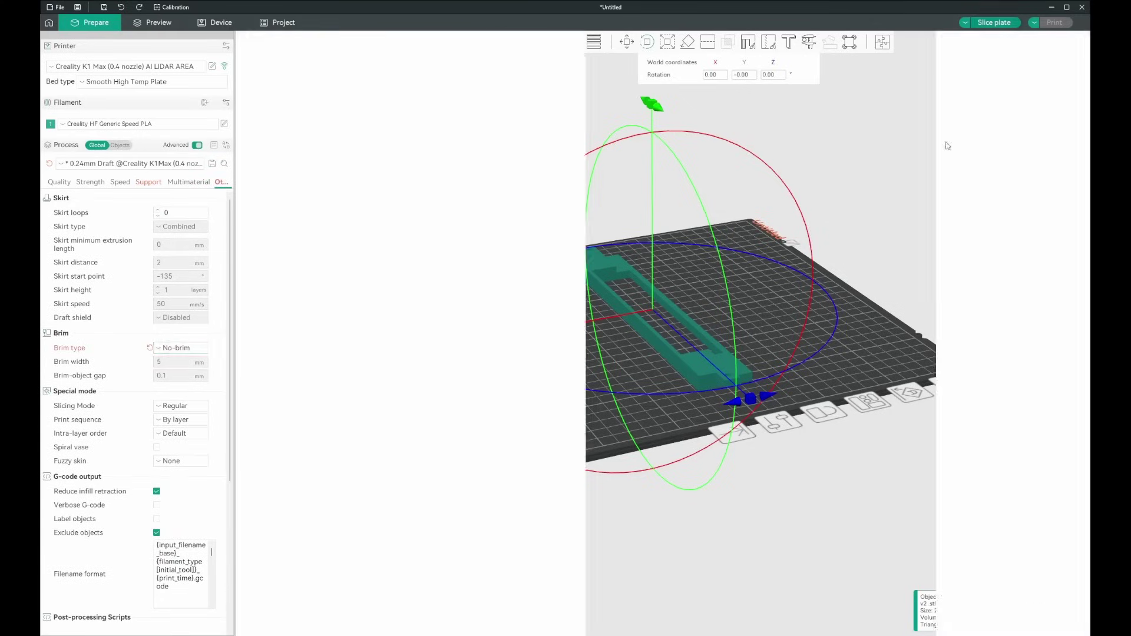
drag(768, 438, 805, 241)
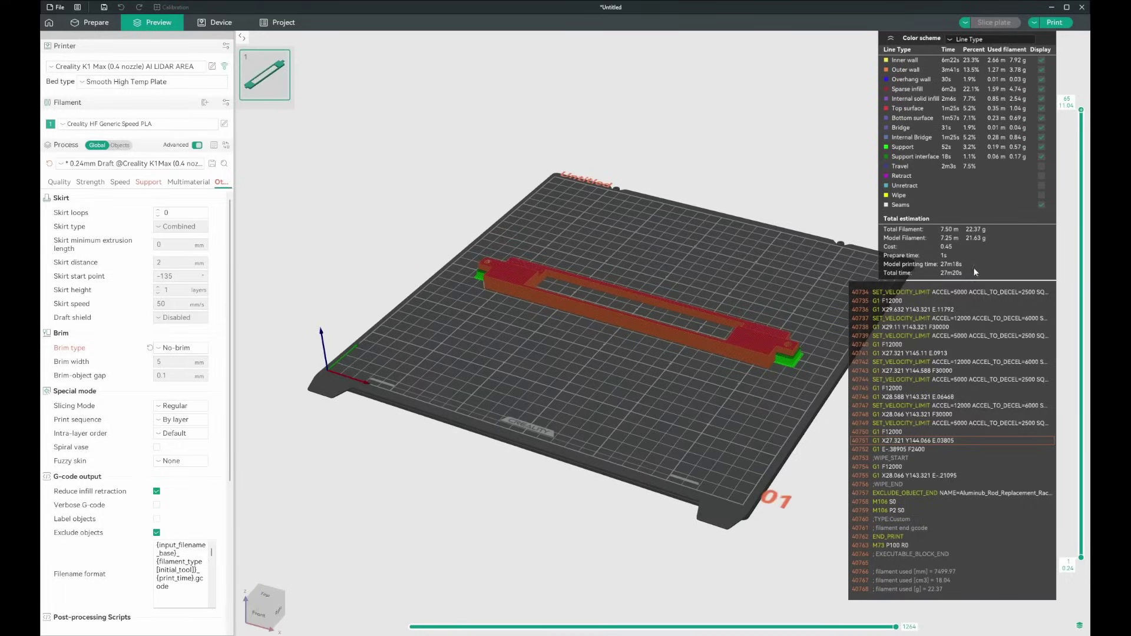